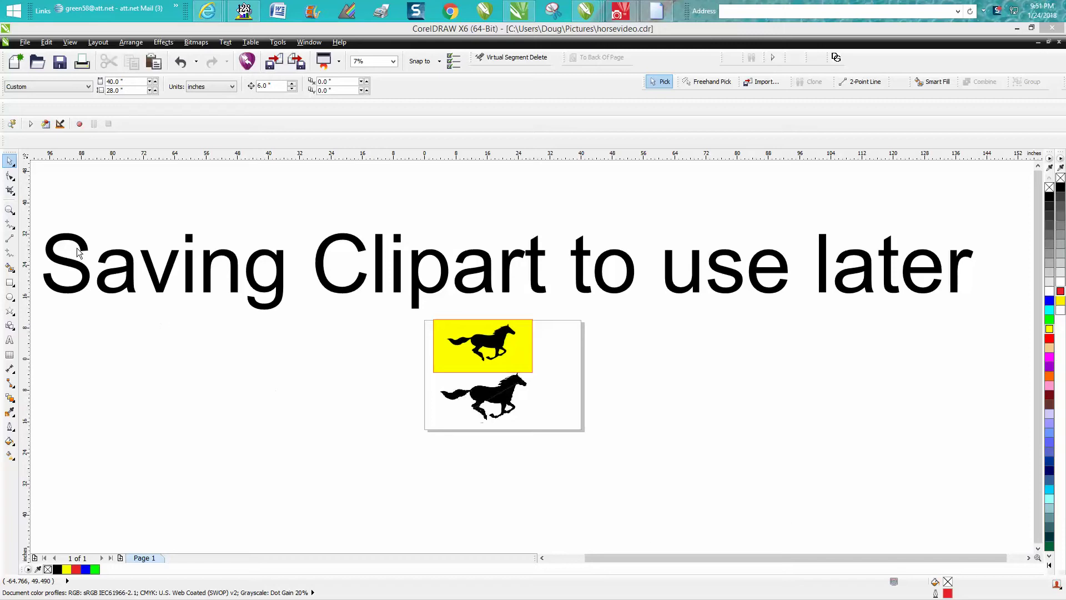
# Delete the bitmap horse and the yellow box behind the vector horse
pyautogui.click(11, 210)
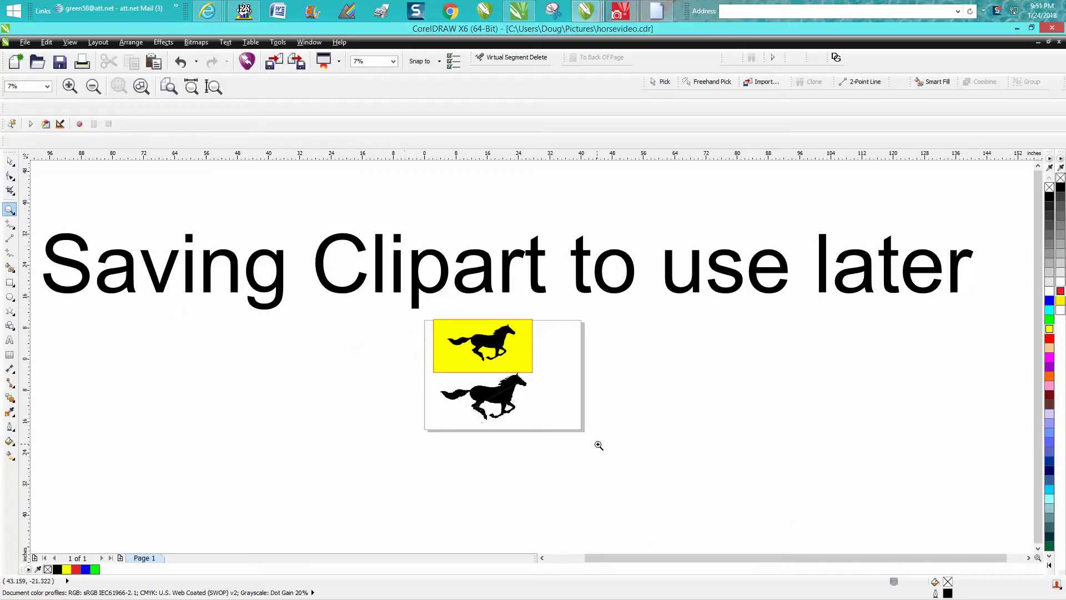
pyautogui.moveTo(423, 379); pyautogui.dragTo(562, 445)
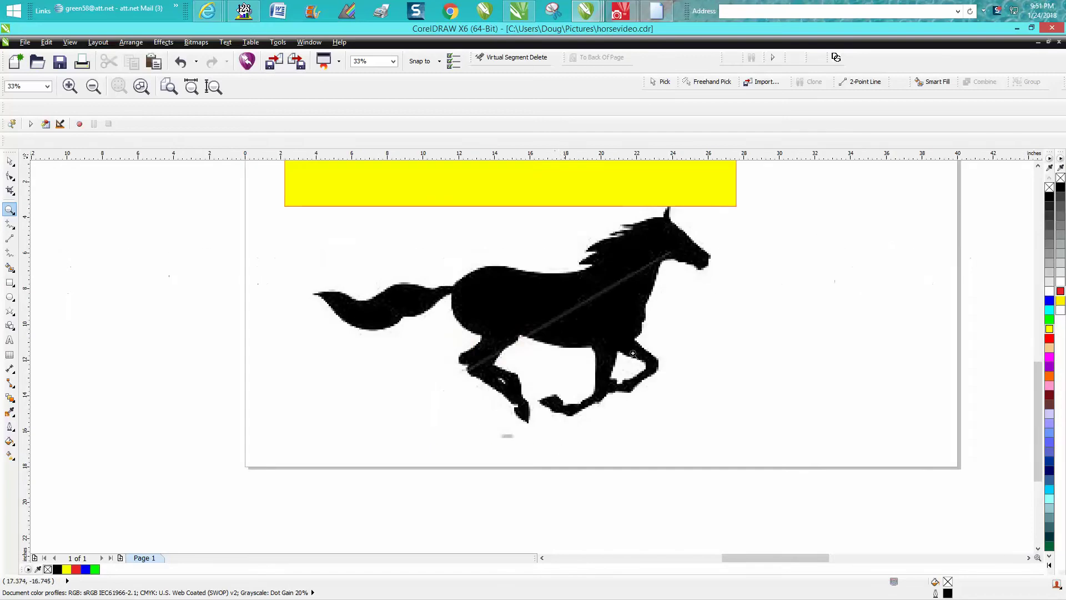
pyautogui.scroll(-2, 616, 325)
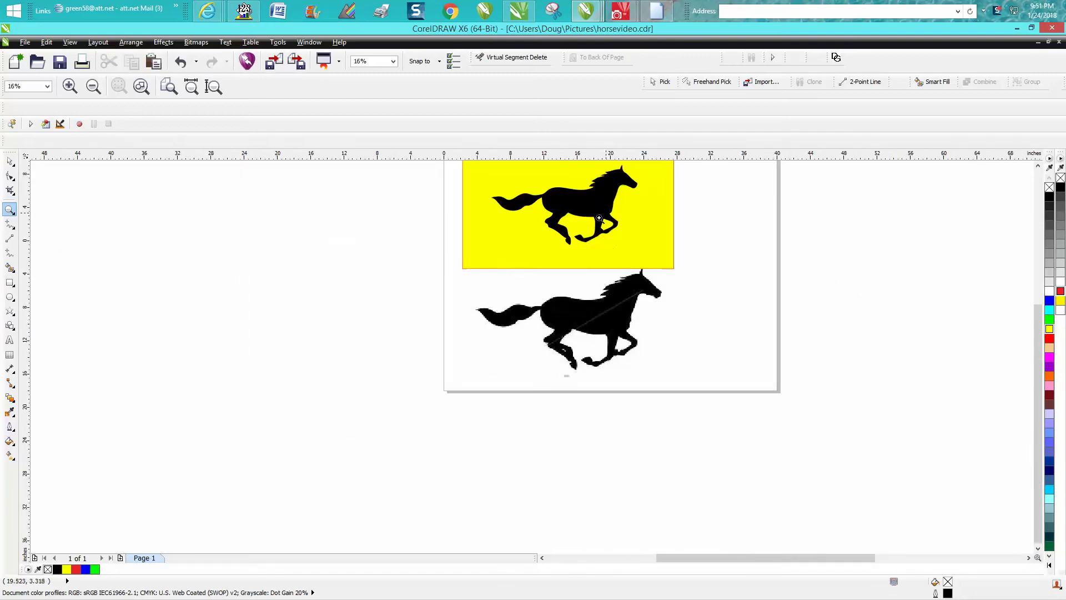
pyautogui.click(11, 161)
pyautogui.click(598, 332)
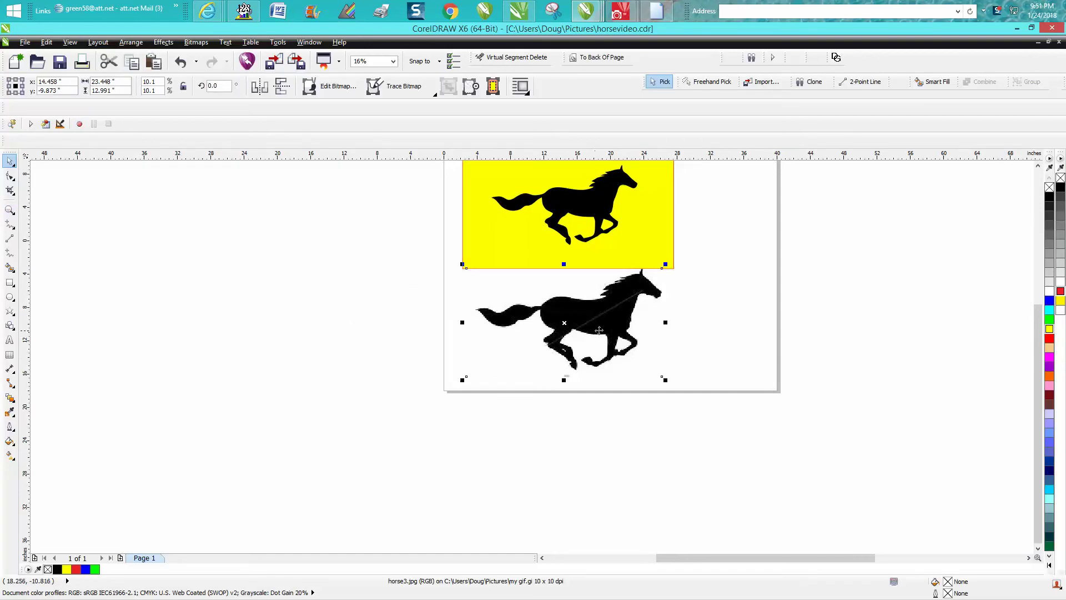
pyautogui.press('Delete')
pyautogui.scroll(-3, 638, 312)
pyautogui.click(644, 294)
pyautogui.press('Delete')
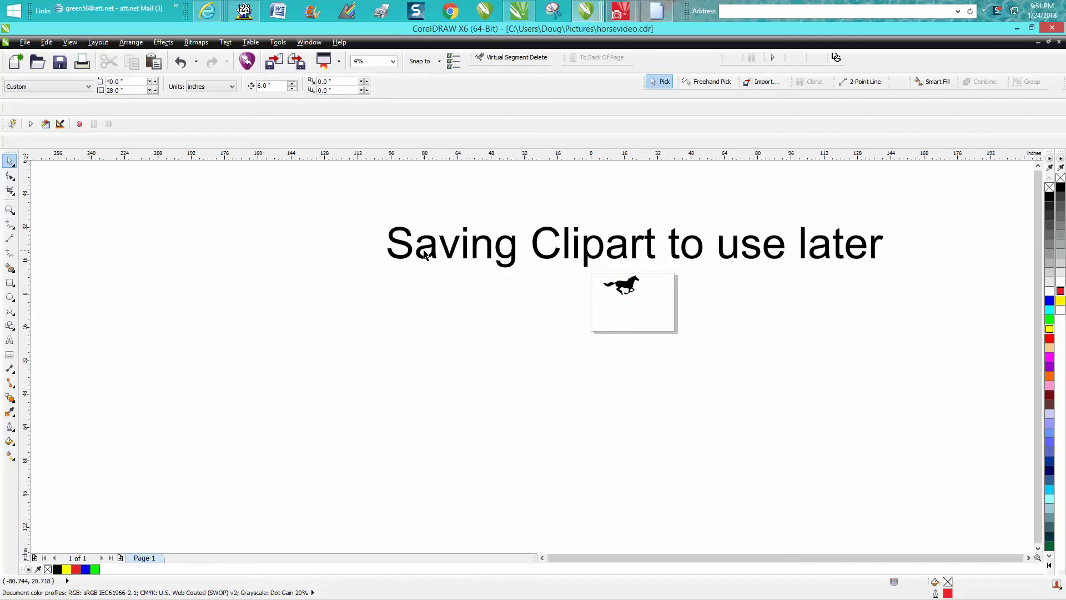
# Delete the title text and the stray empty text object, then fit the page in view
pyautogui.click(460, 260)
pyautogui.press('Delete')
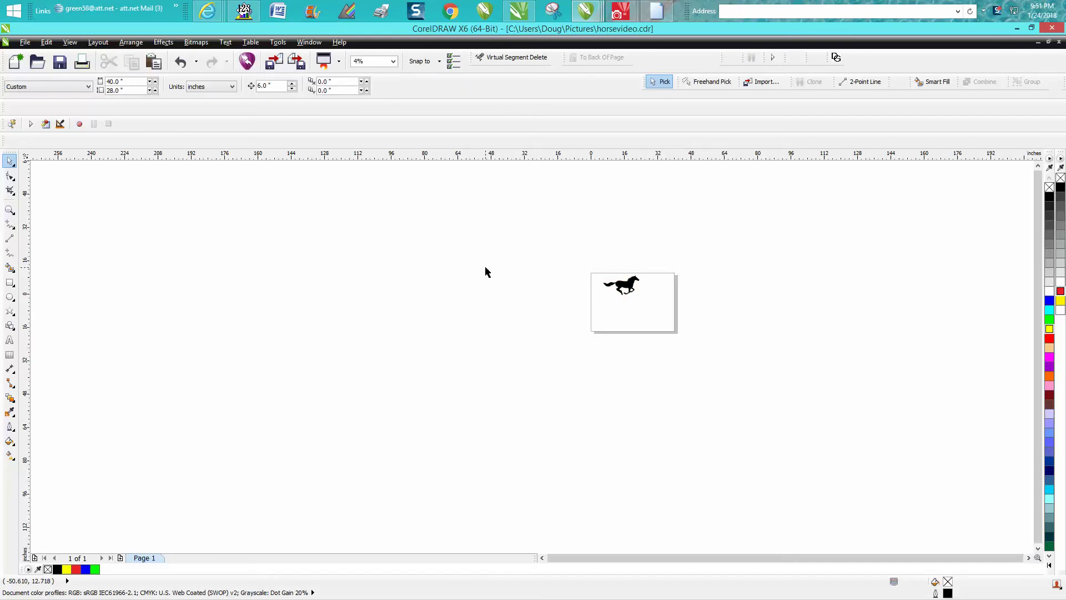
pyautogui.scroll(3, 486, 271)
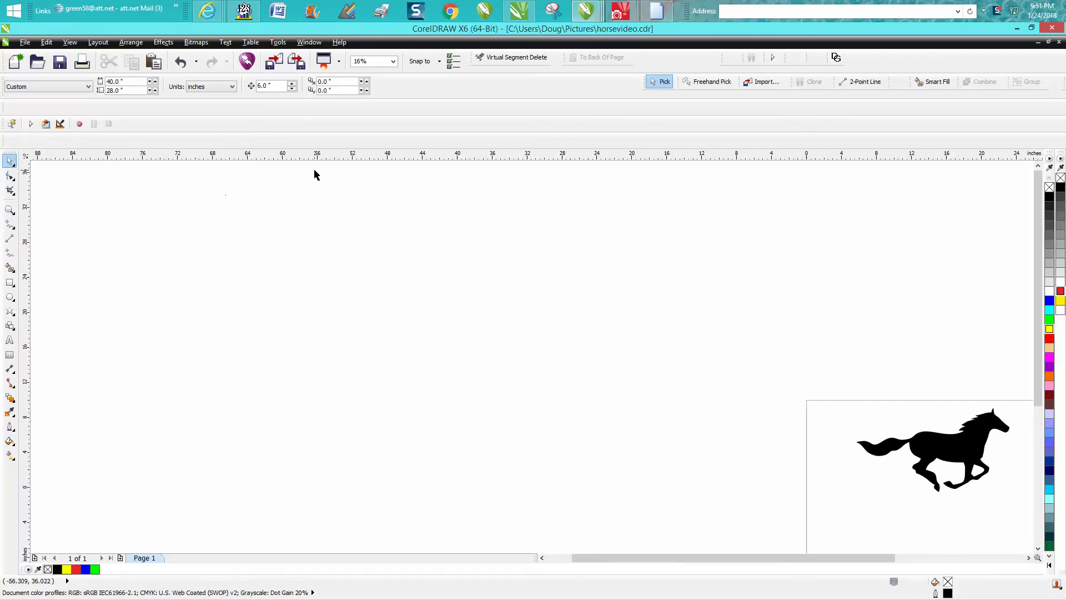
pyautogui.scroll(-1, 399, 224)
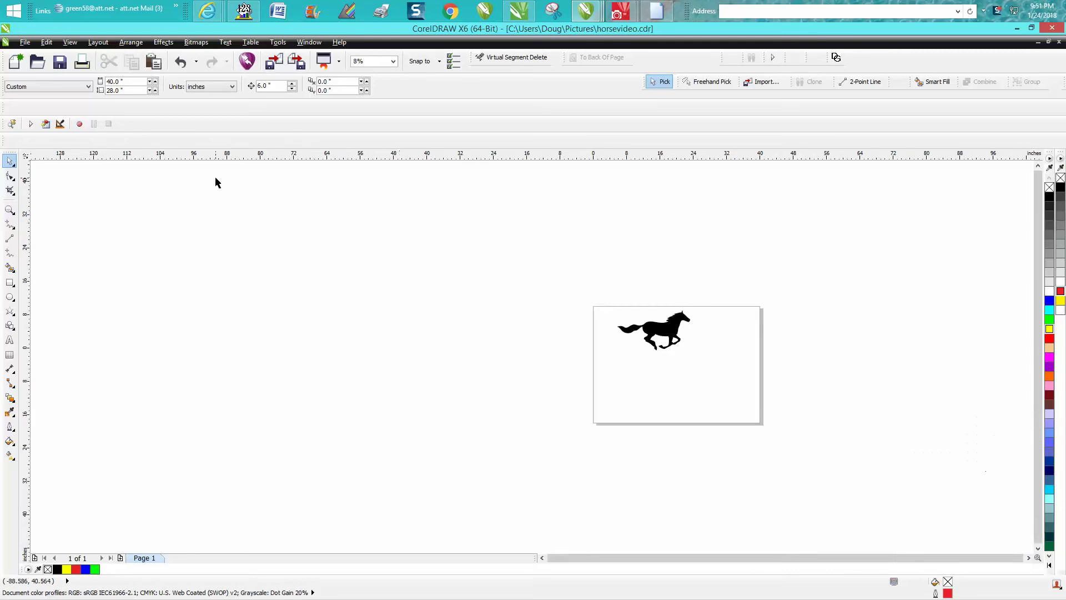
pyautogui.moveTo(232, 164); pyautogui.dragTo(514, 276)
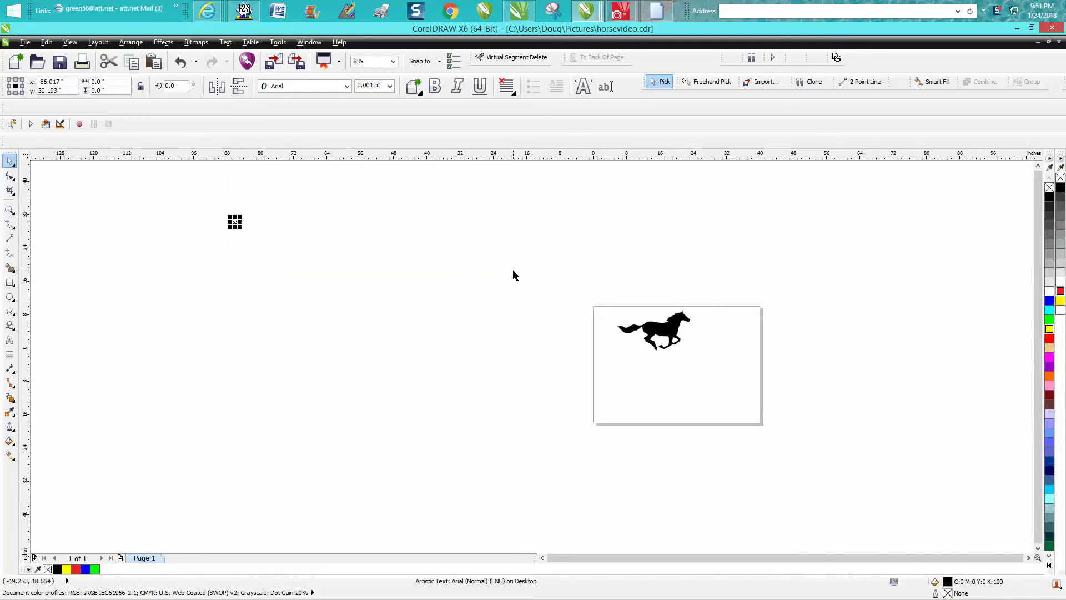
pyautogui.press('Delete')
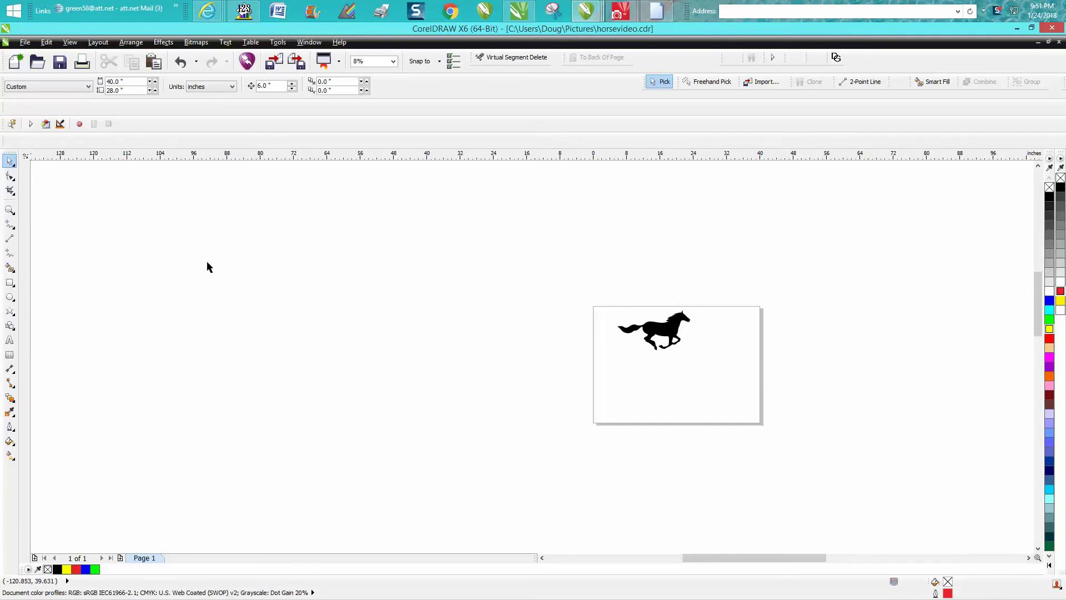
pyautogui.hotkey('shift', 'F4')
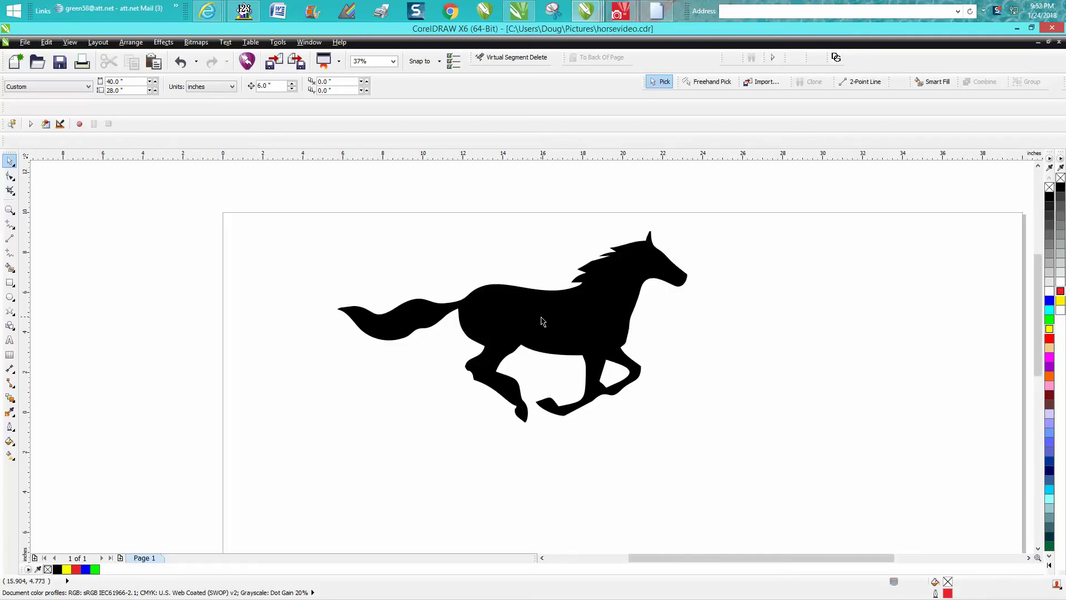
pyautogui.scroll(1, 504, 314)
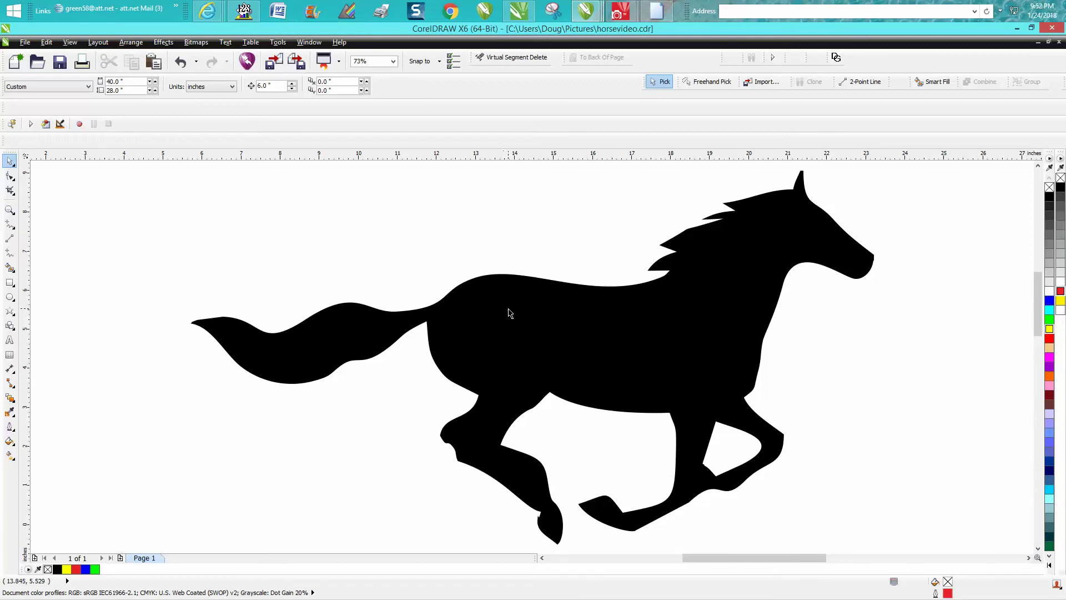
pyautogui.scroll(-2, 507, 313)
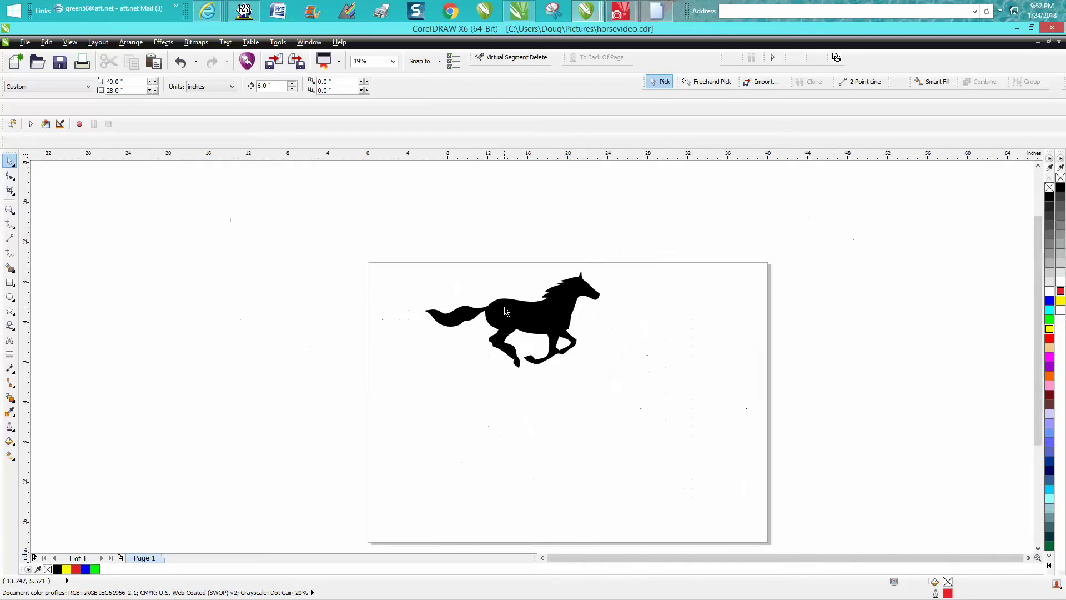
# Save the lone-horse drawing as horsevideo2, then bring up the Army-vectorX6 drawing
pyautogui.click(25, 43)
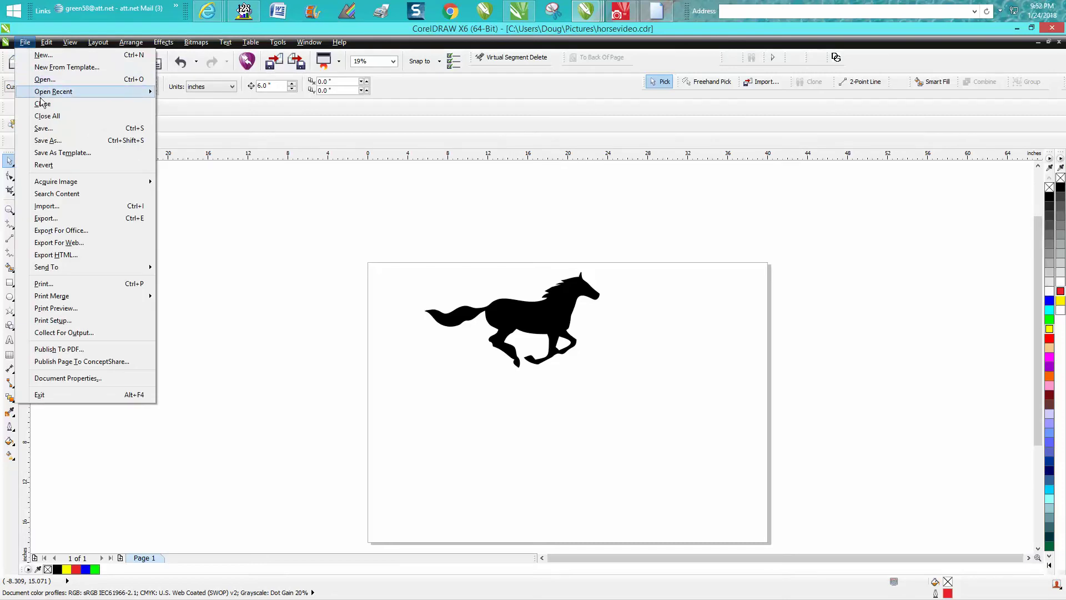
pyautogui.click(46, 140)
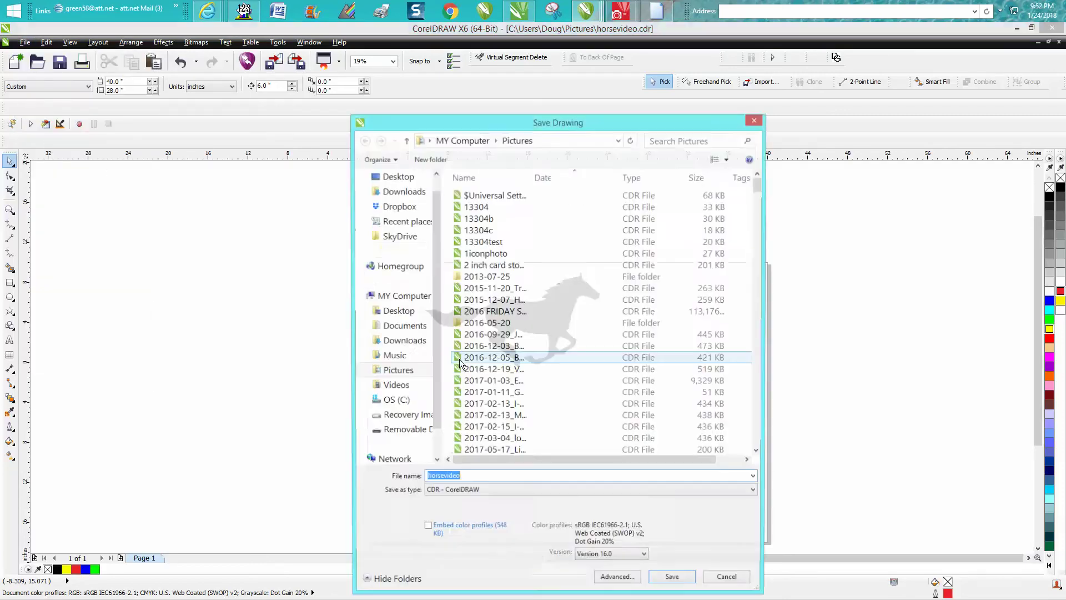
pyautogui.click(468, 478)
pyautogui.write('2')
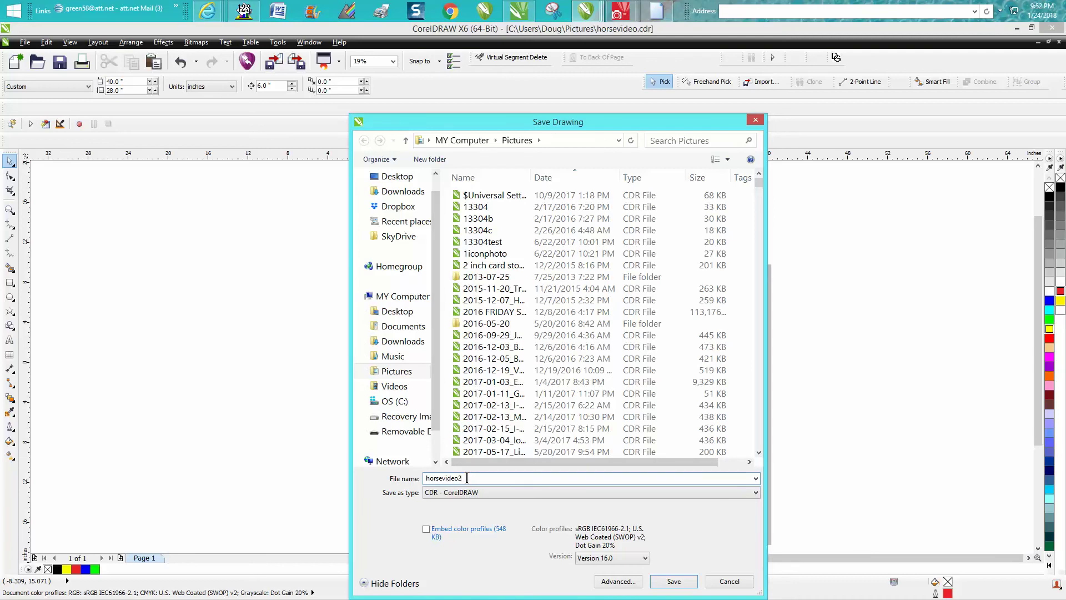
pyautogui.click(673, 580)
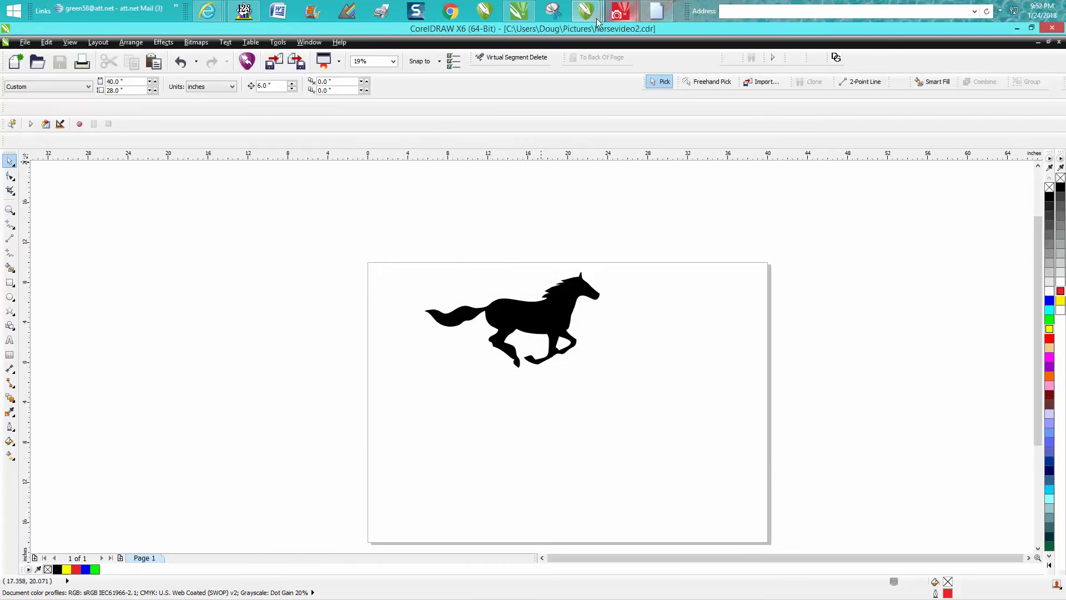
pyautogui.moveTo(586, 11)
pyautogui.click(674, 80)
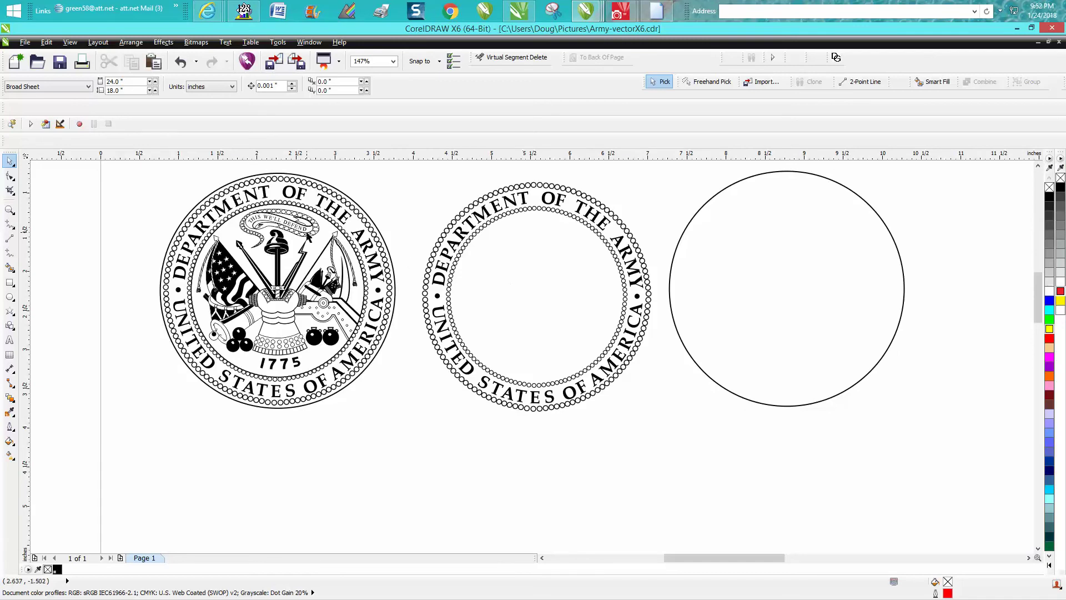
# Import horsevideo2.cdr into the Army-vectorX6 drawing
pyautogui.click(25, 42)
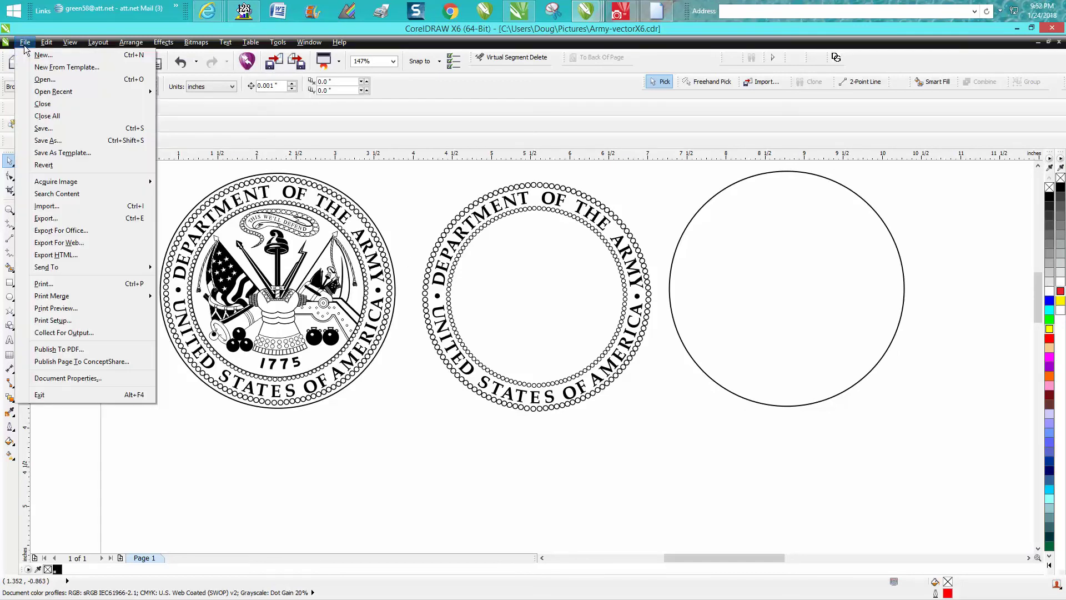
pyautogui.click(54, 207)
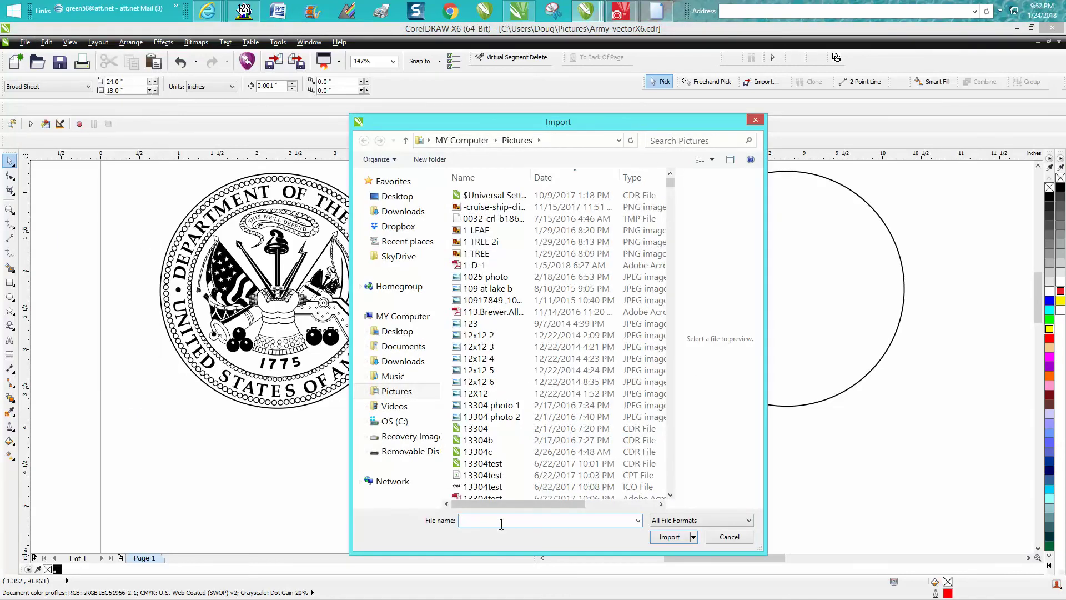
pyautogui.write('horse')
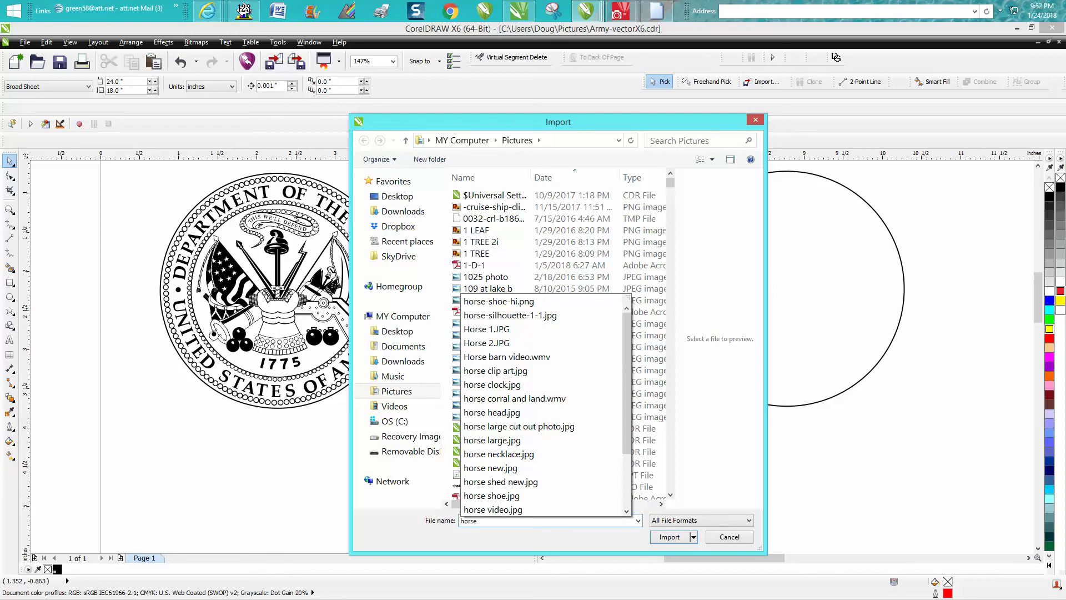
pyautogui.write('v')
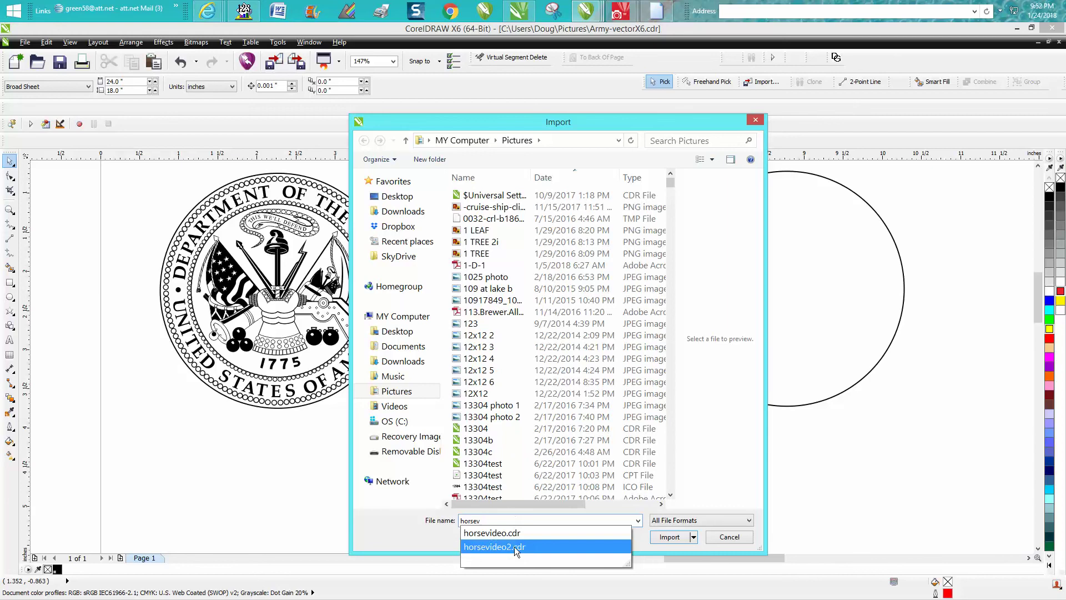
pyautogui.click(514, 547)
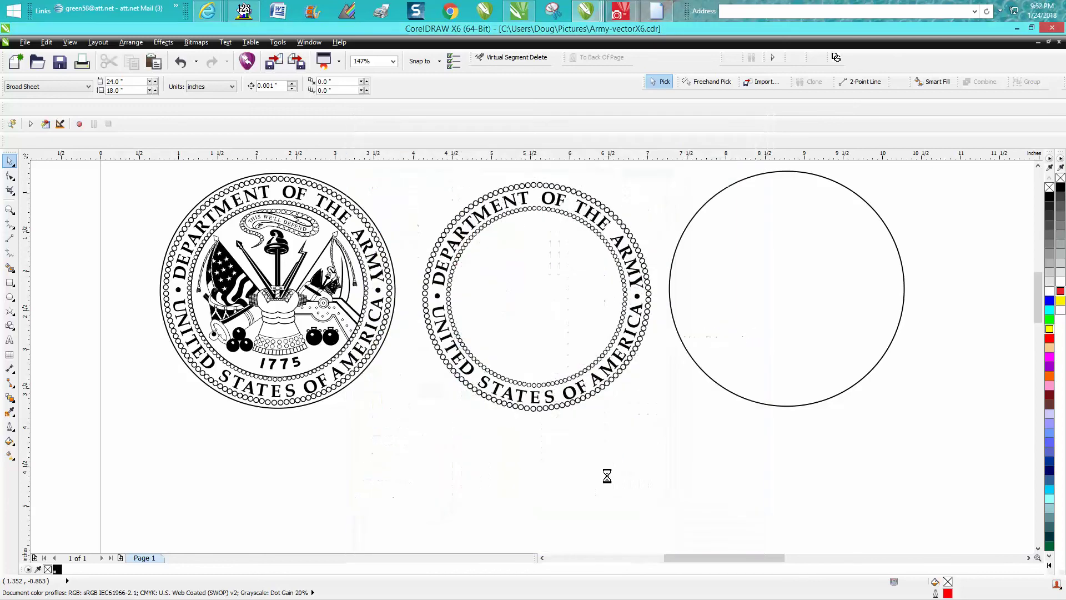
# Drop the imported horse, scale it down twice, and set it inside the empty circle beside the Army seals
pyautogui.click(581, 447)
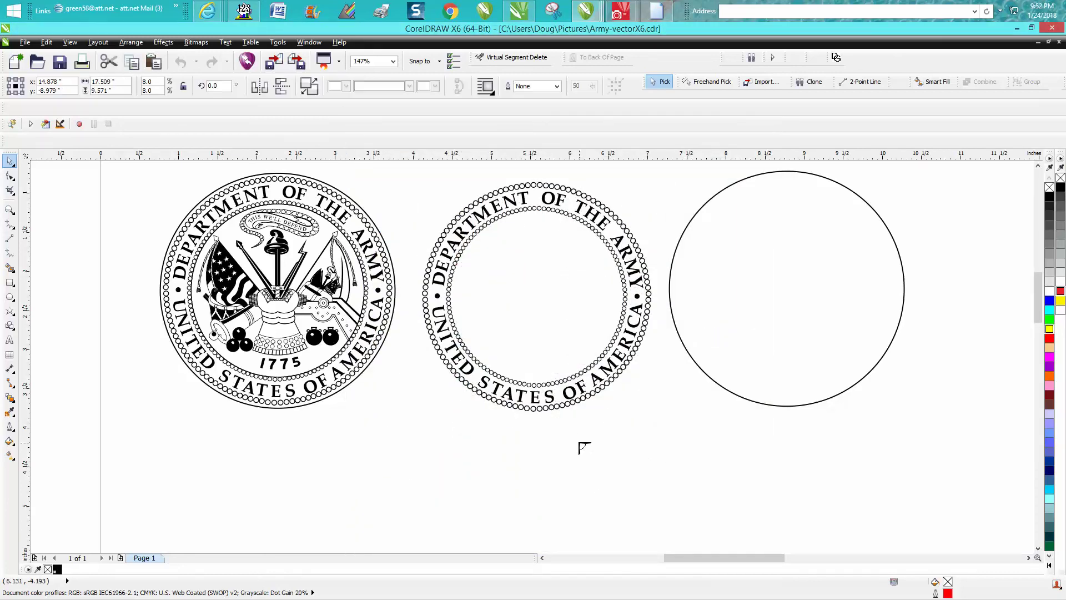
pyautogui.scroll(-2, 569, 447)
pyautogui.scroll(-2, 569, 448)
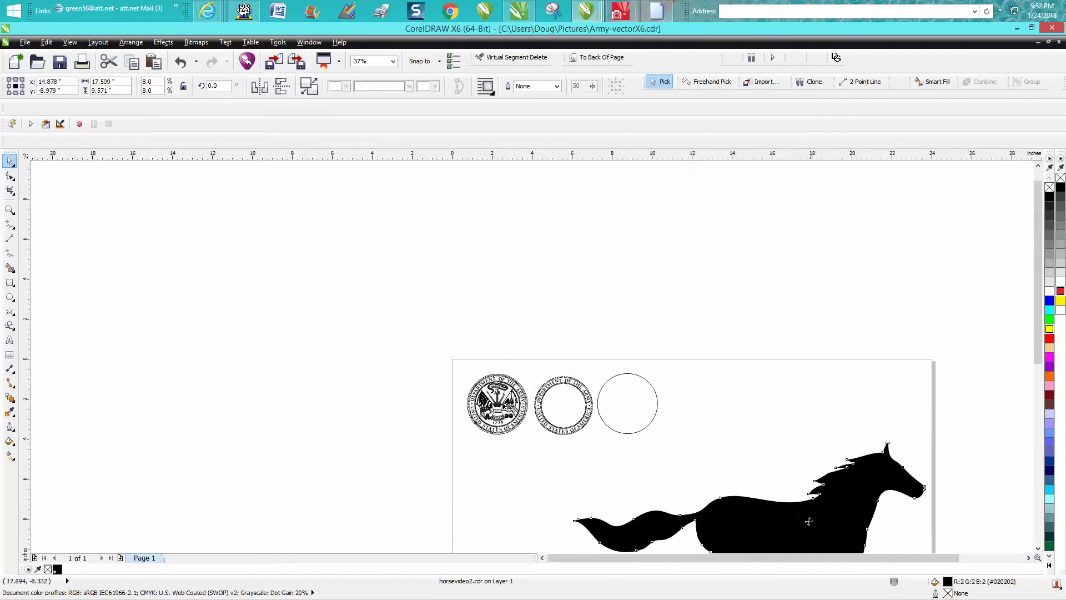
pyautogui.moveTo(809, 519); pyautogui.dragTo(759, 464)
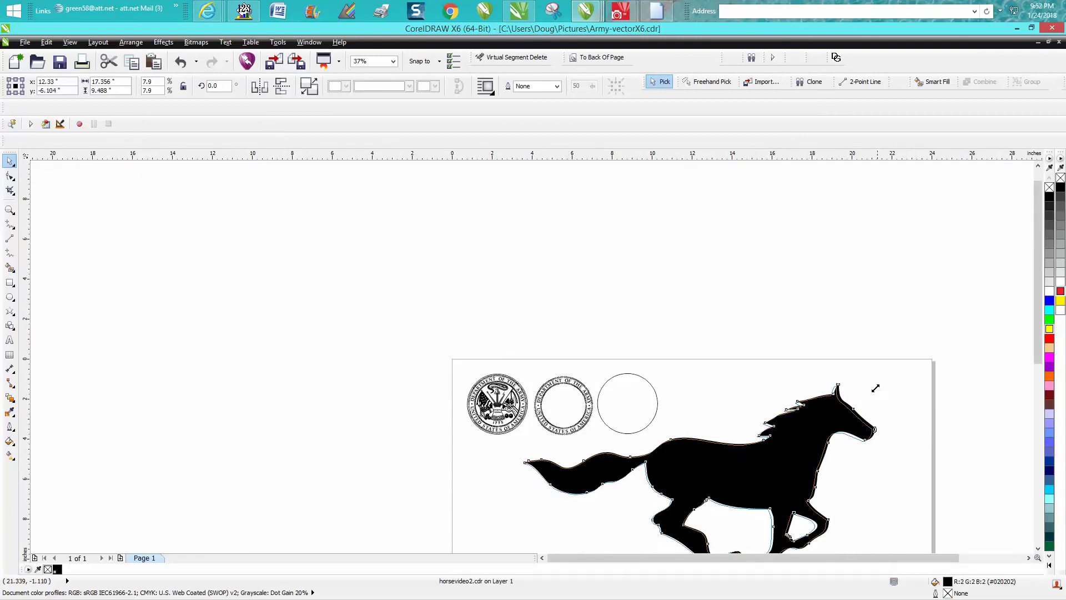
pyautogui.moveTo(878, 382)
pyautogui.mouseDown()
pyautogui.moveTo(667, 510)
pyautogui.moveTo(678, 494)
pyautogui.mouseUp()
pyautogui.moveTo(633, 527); pyautogui.dragTo(709, 418)
pyautogui.moveTo(754, 386); pyautogui.dragTo(708, 439)
pyautogui.moveTo(633, 455); pyautogui.dragTo(622, 412)
pyautogui.click(10, 210)
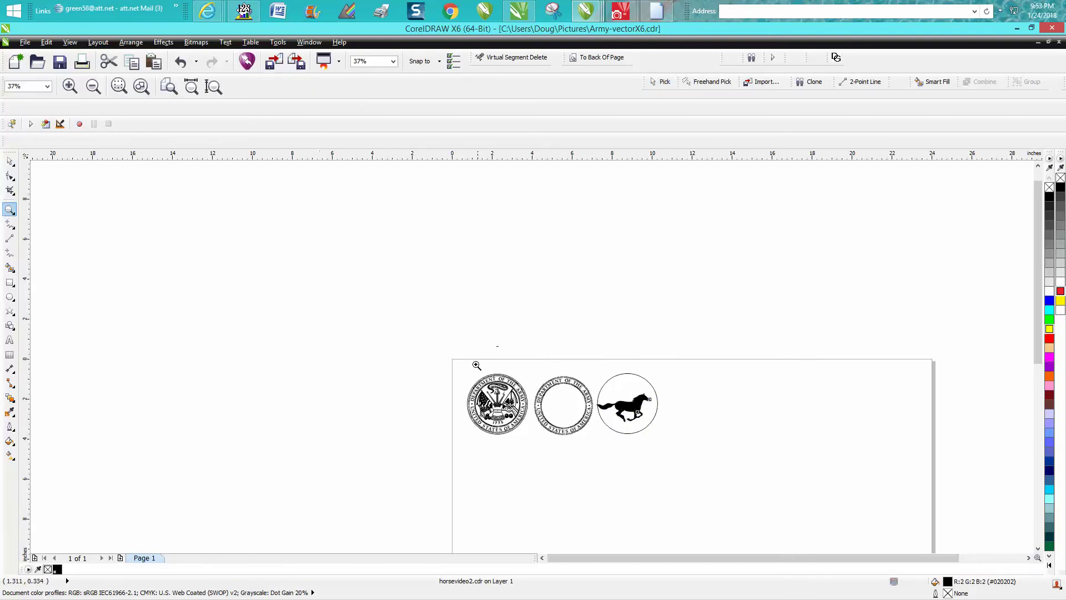
pyautogui.moveTo(486, 350); pyautogui.dragTo(731, 464)
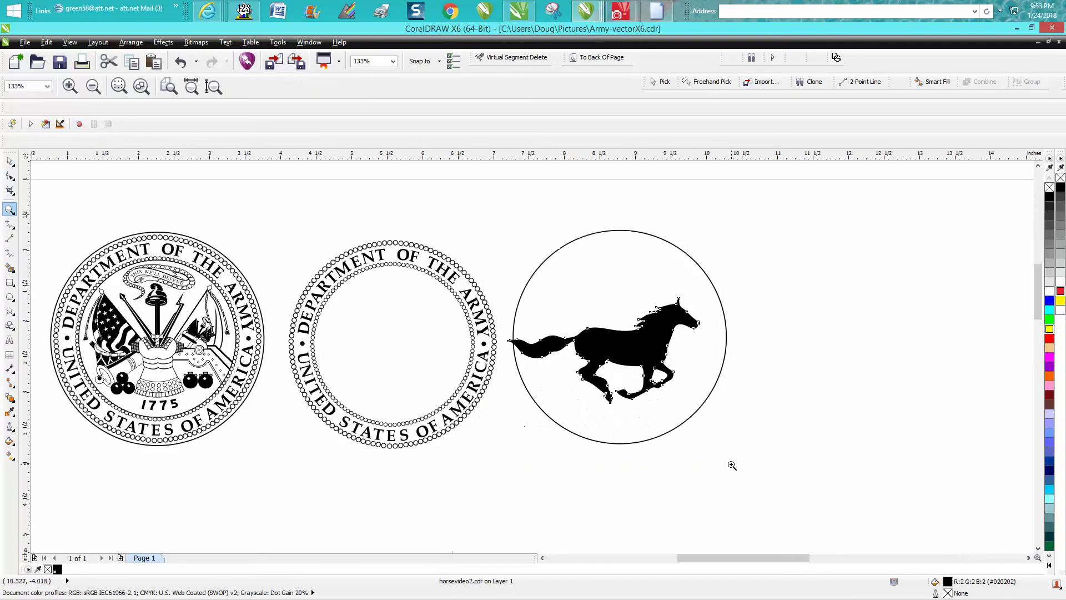
pyautogui.click(10, 161)
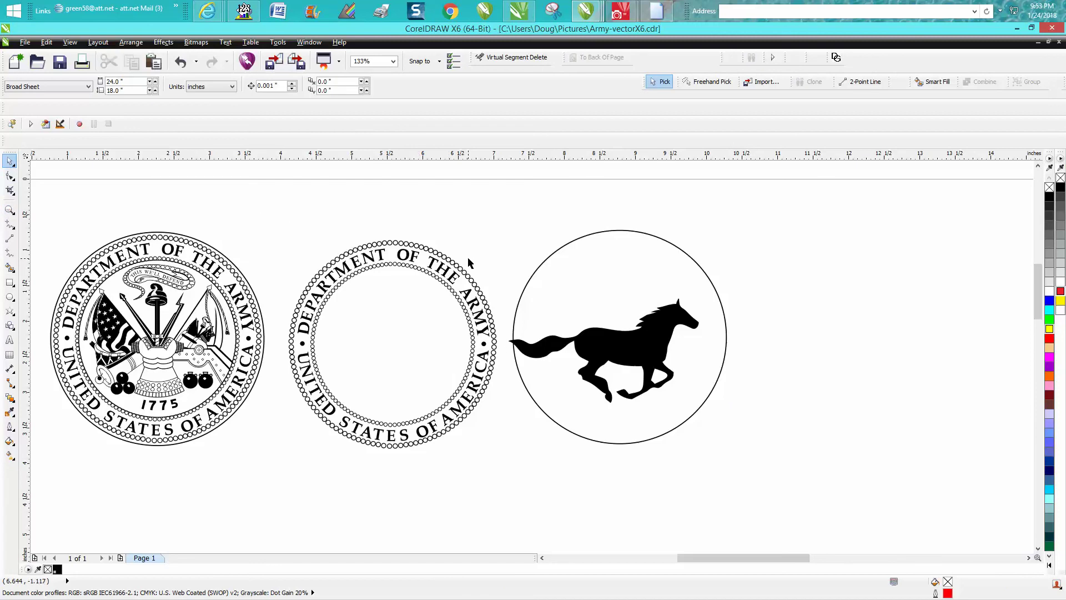